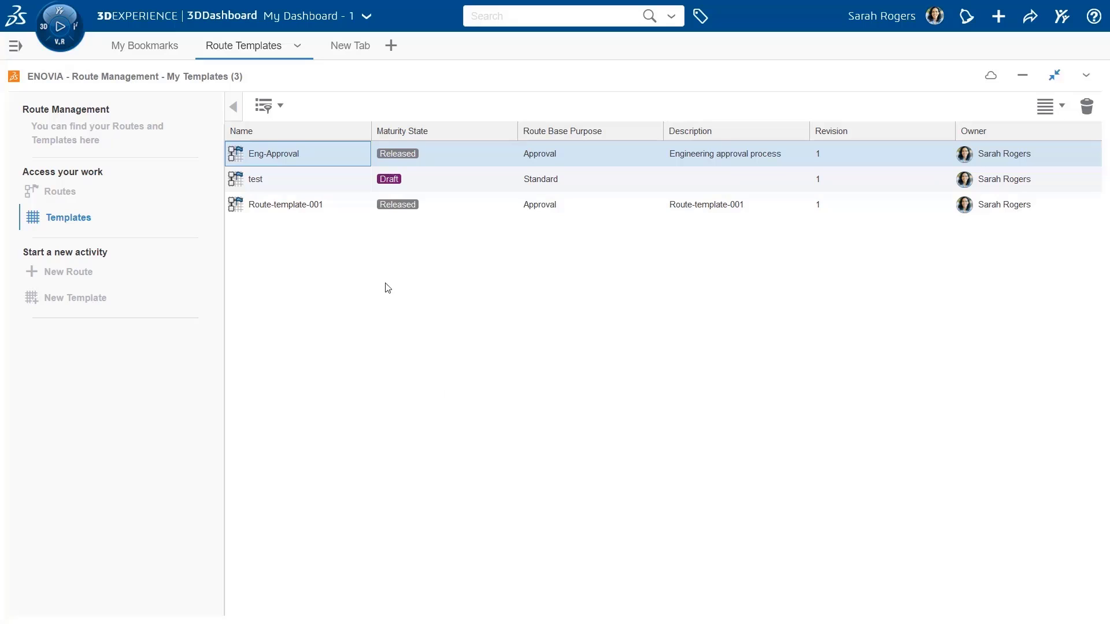
Open the Eng-Approval route template and examine its task flow and properties.
{"action": "double_click", "coordinate": [317, 158]}
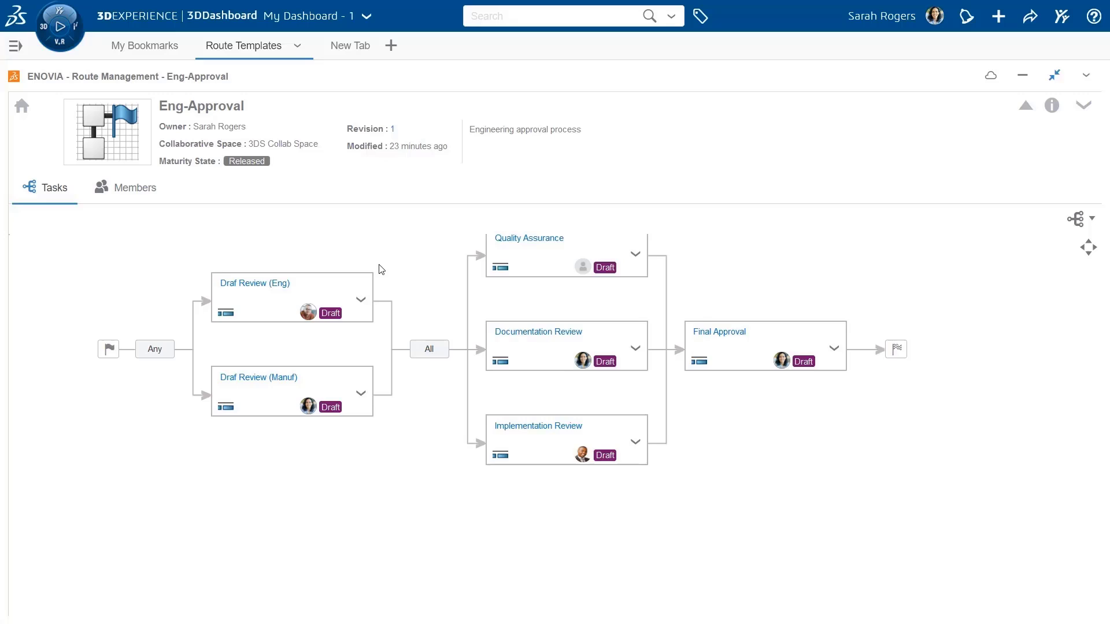
{"action": "left_click_drag", "start_coordinate": [379, 267], "coordinate": [359, 310]}
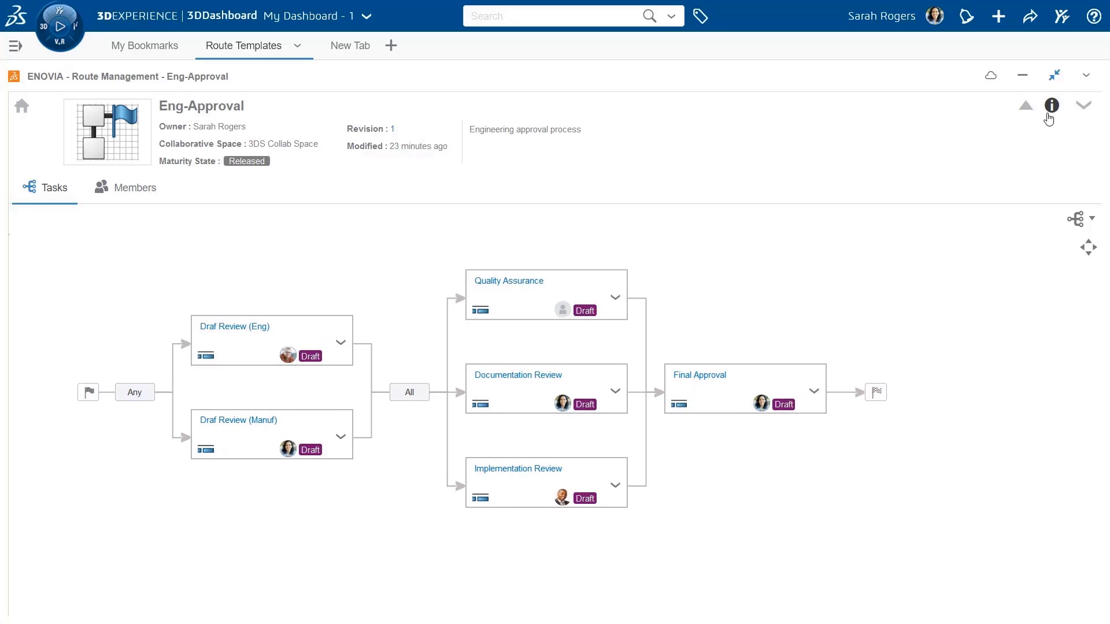
{"action": "left_click", "coordinate": [1049, 111]}
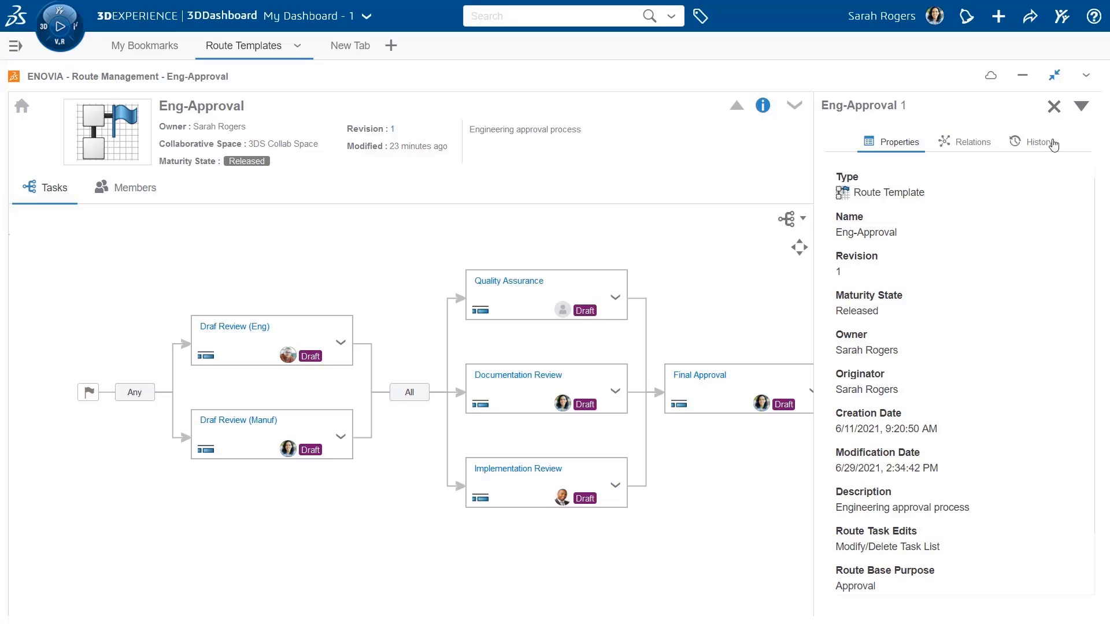
{"action": "scroll", "coordinate": [1047, 324], "scroll_direction": "down", "scroll_amount": 1}
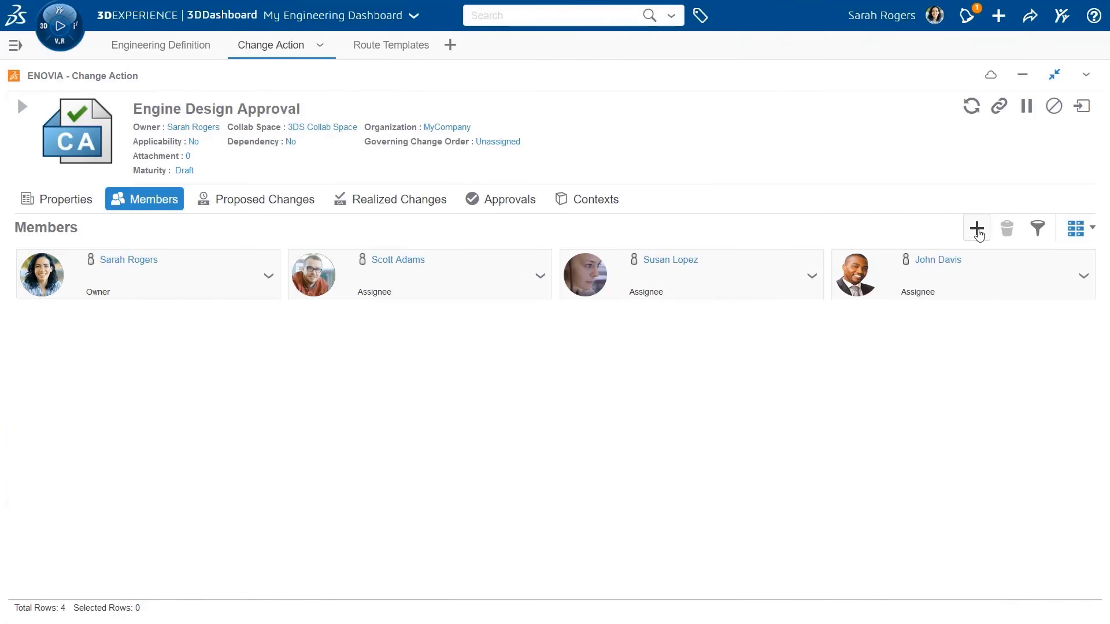
Add the Eng-Approval route template as approver to the members of the Engine Design Approval change action.
{"action": "left_click", "coordinate": [971, 231]}
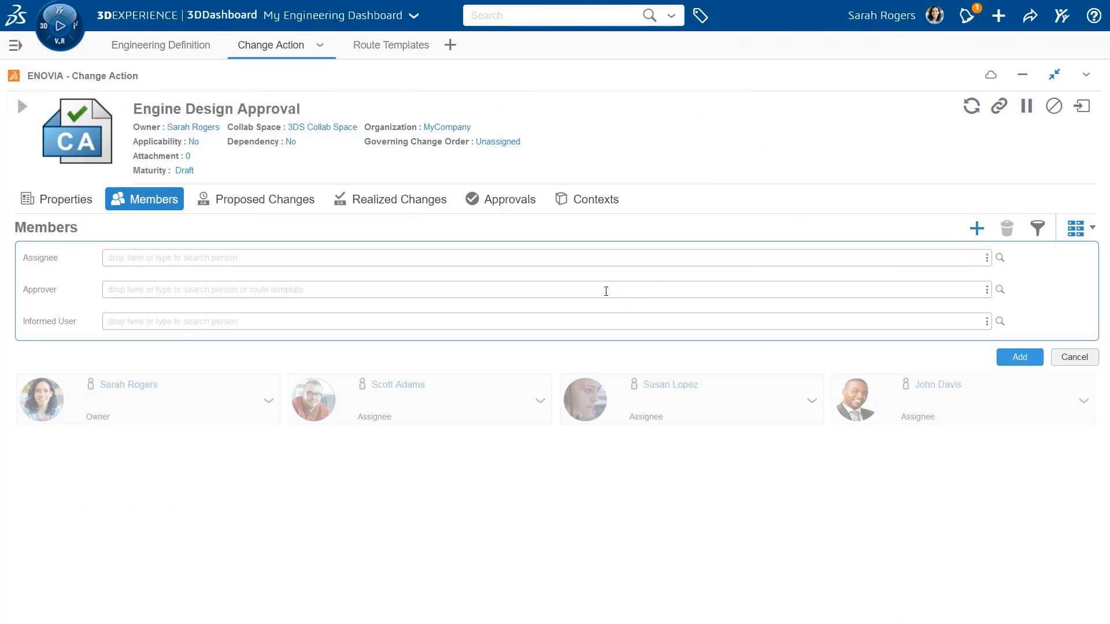
{"action": "left_click", "coordinate": [606, 290]}
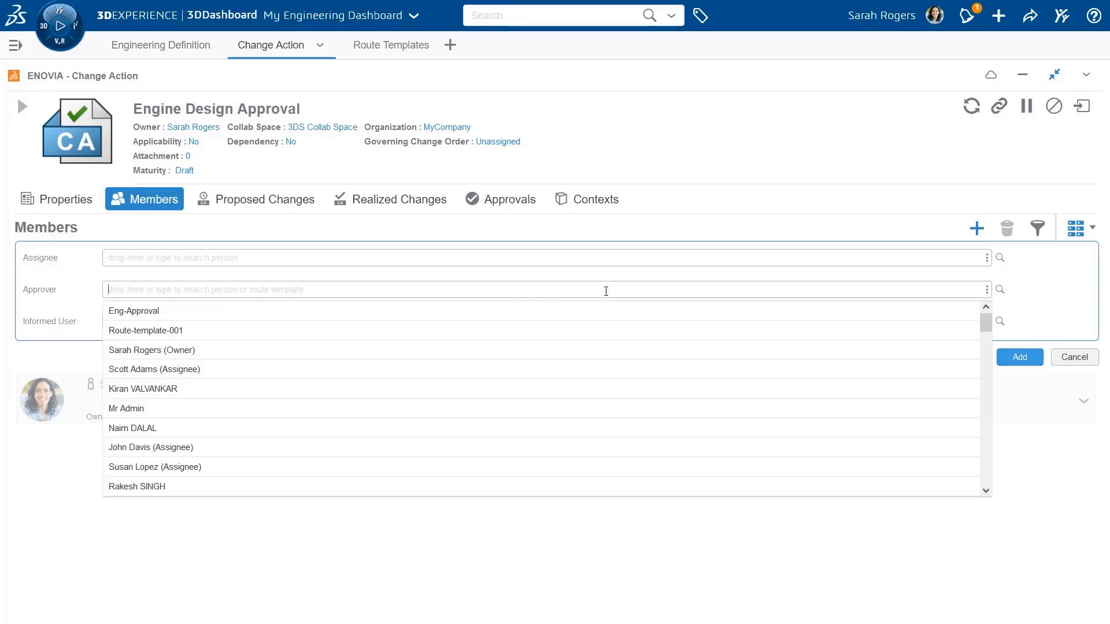
{"action": "left_click", "coordinate": [335, 311]}
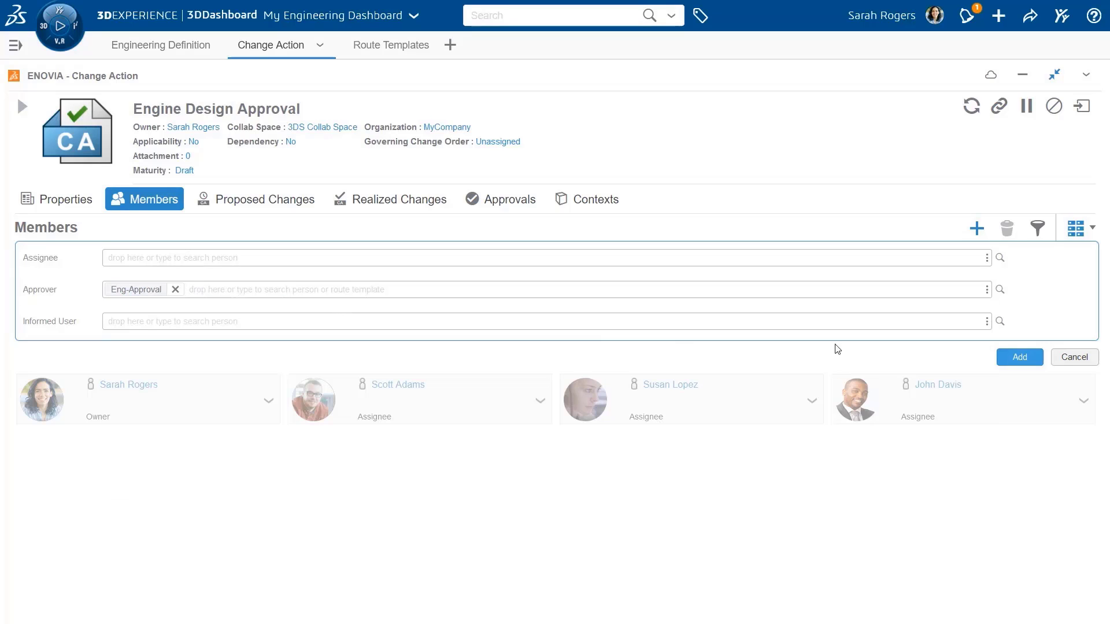
{"action": "left_click", "coordinate": [1013, 359]}
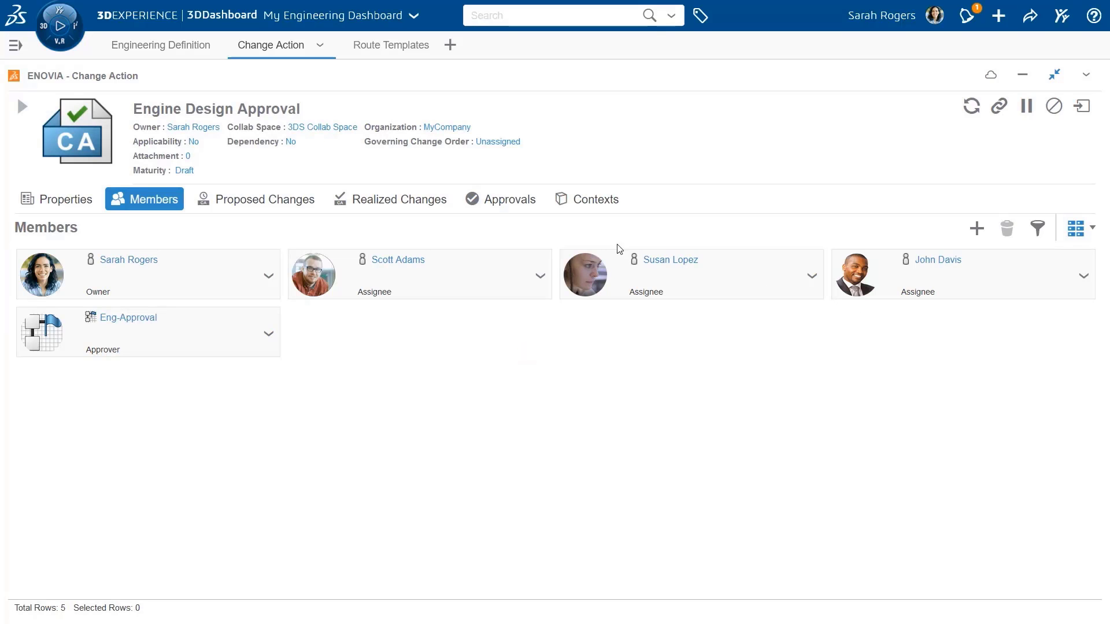
Check the change action's approvals and proposed changes, and set its maturity to In Work.
{"action": "left_click", "coordinate": [525, 203]}
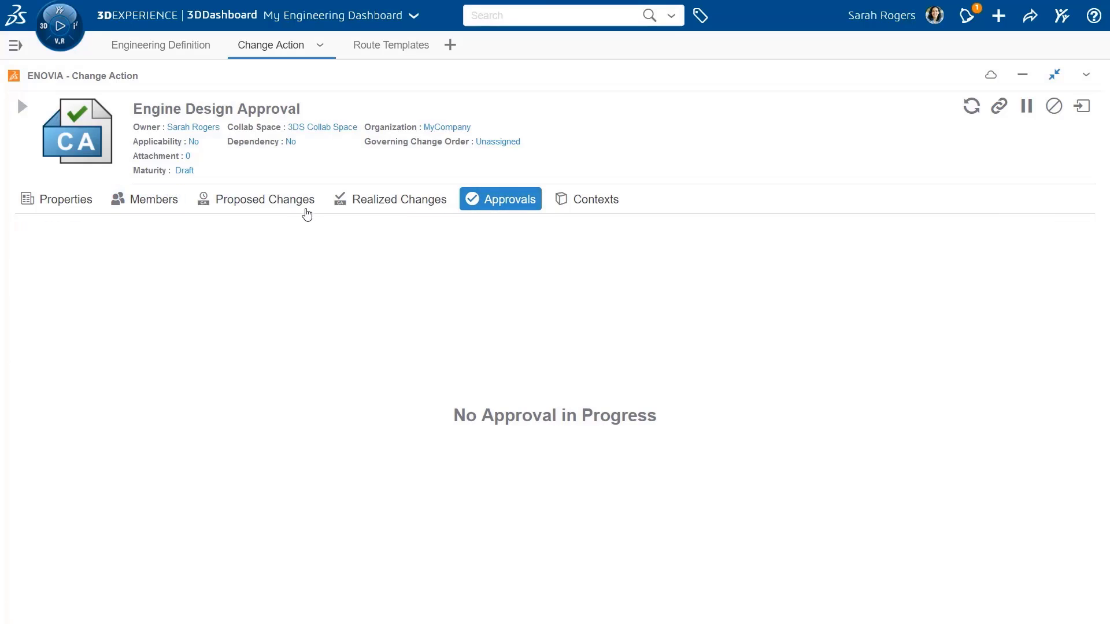
{"action": "left_click", "coordinate": [305, 207]}
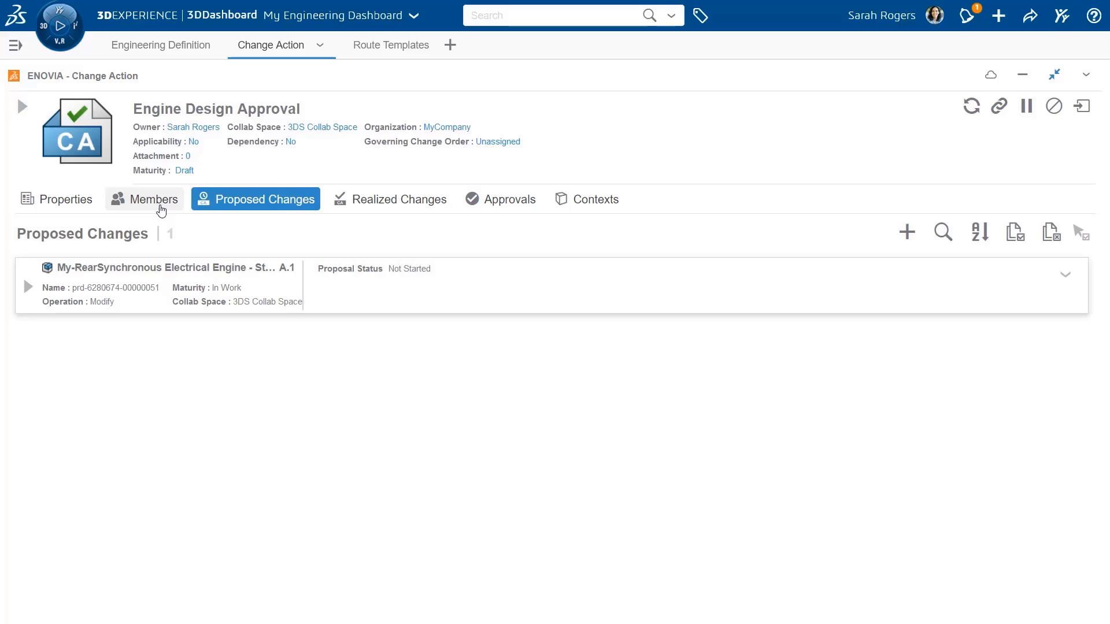
{"action": "left_click", "coordinate": [162, 211]}
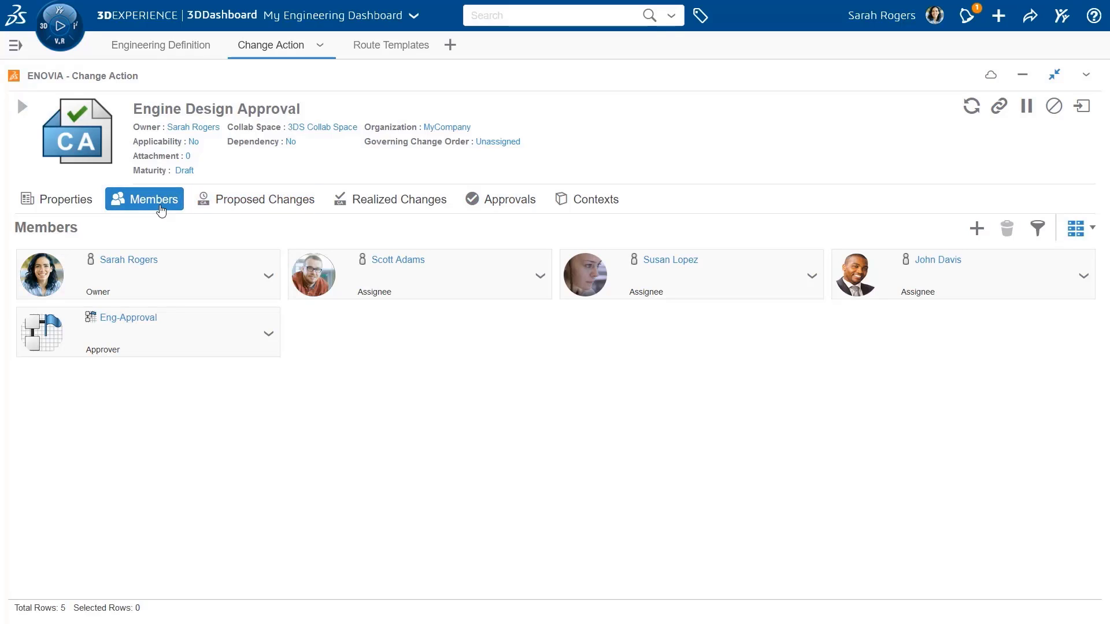
{"action": "left_click", "coordinate": [183, 171]}
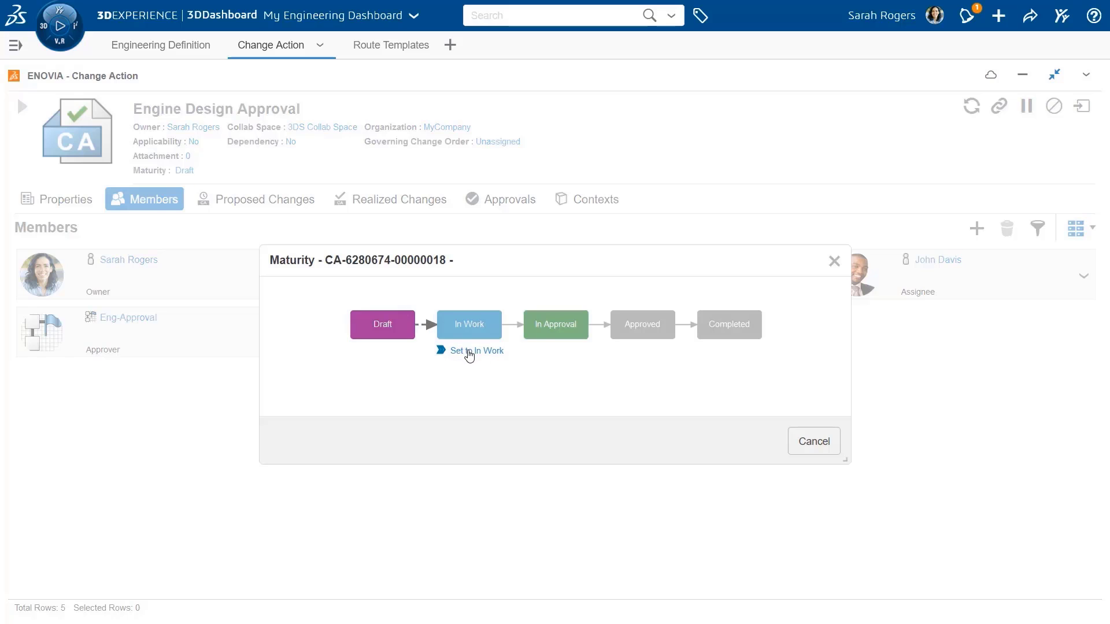
{"action": "left_click", "coordinate": [469, 351]}
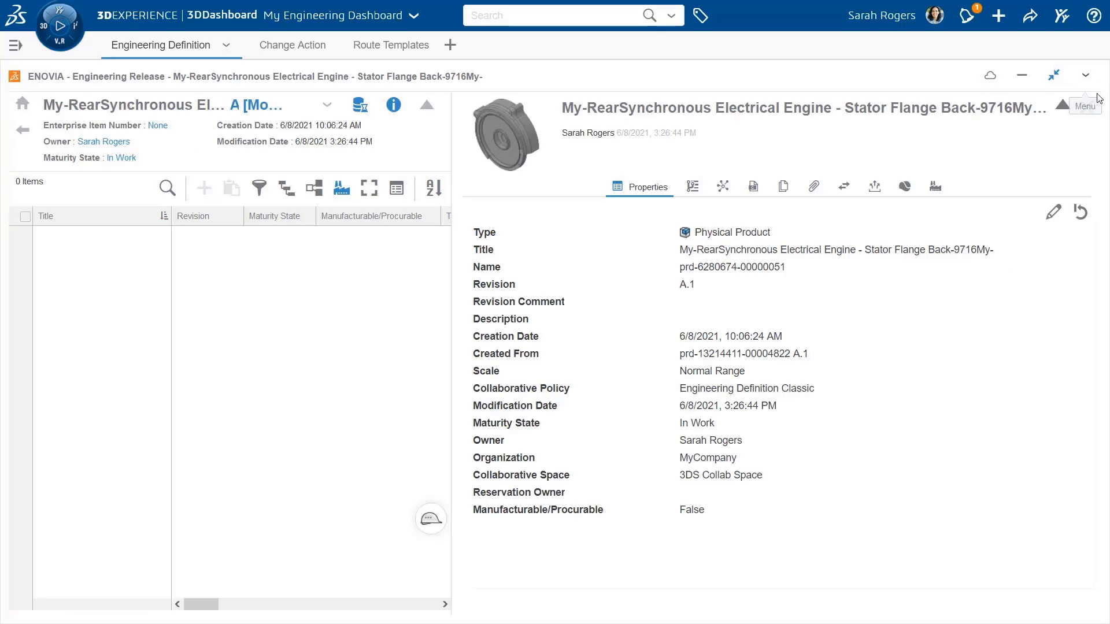
Put the stator flange product in Engineering Definition under the Engine Design Approval change action and freeze the product.
{"action": "left_click", "coordinate": [1095, 108]}
{"action": "left_click", "coordinate": [1082, 519]}
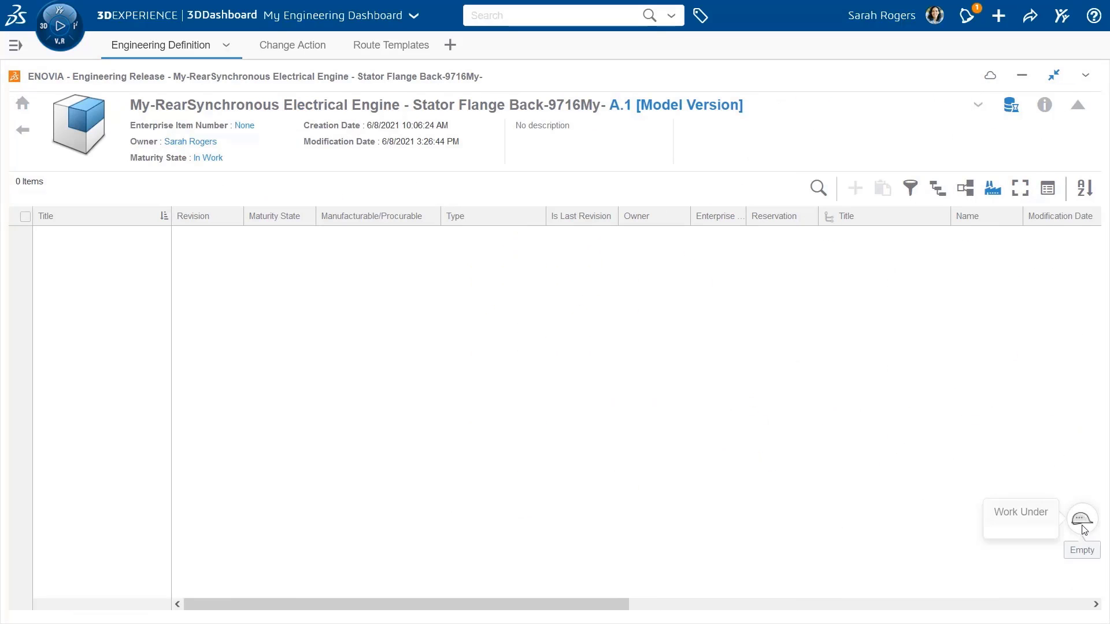
{"action": "left_click", "coordinate": [1006, 511]}
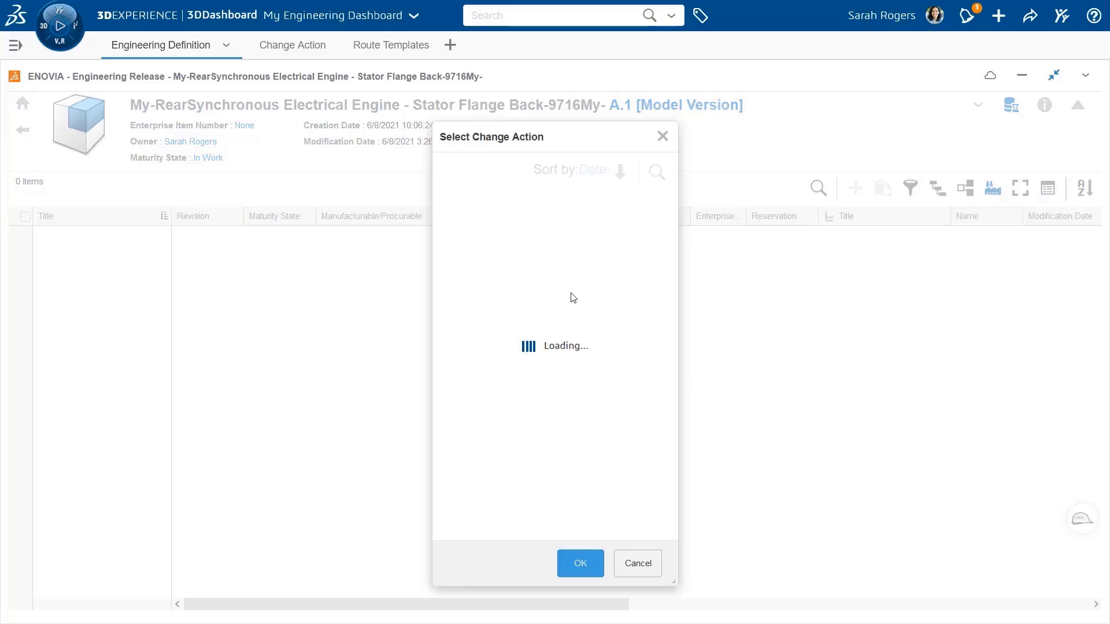
{"action": "left_click", "coordinate": [538, 247]}
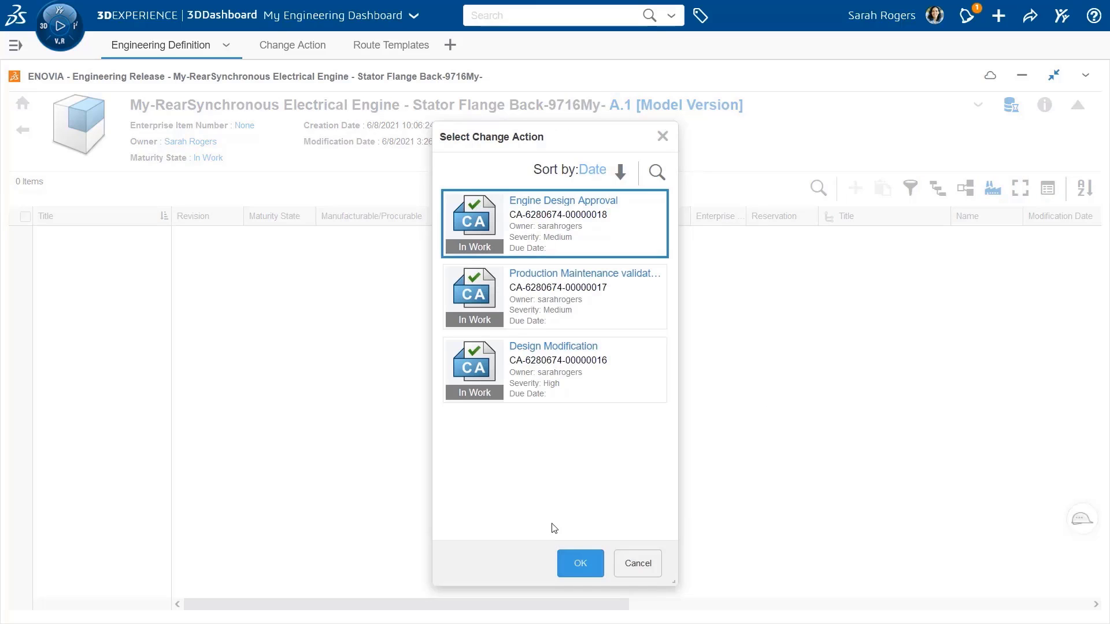
{"action": "left_click", "coordinate": [574, 565]}
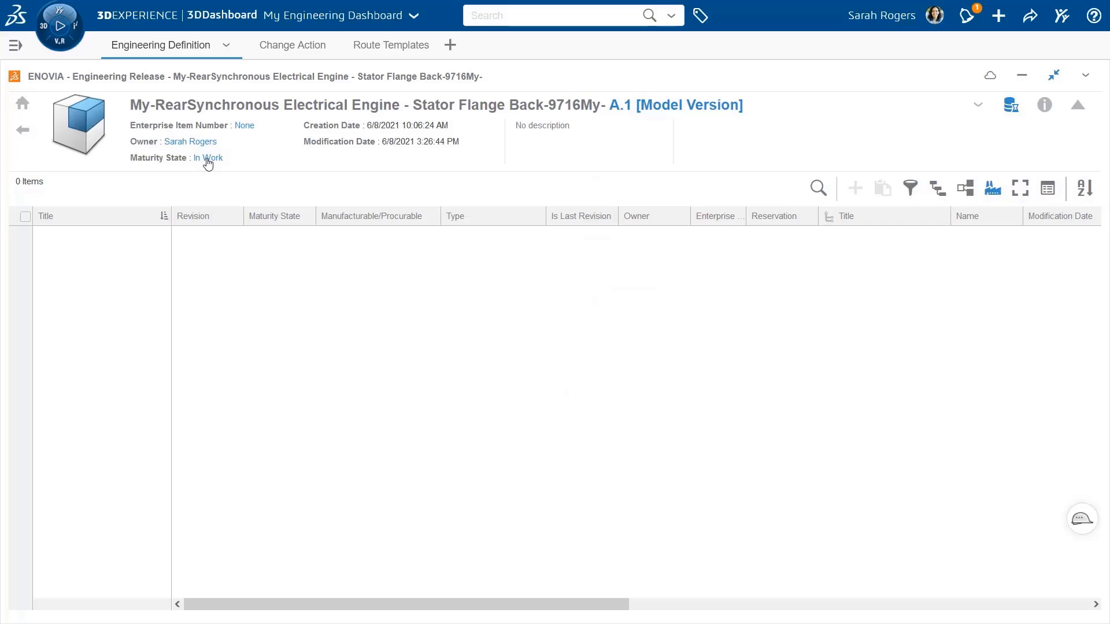
{"action": "left_click", "coordinate": [208, 159]}
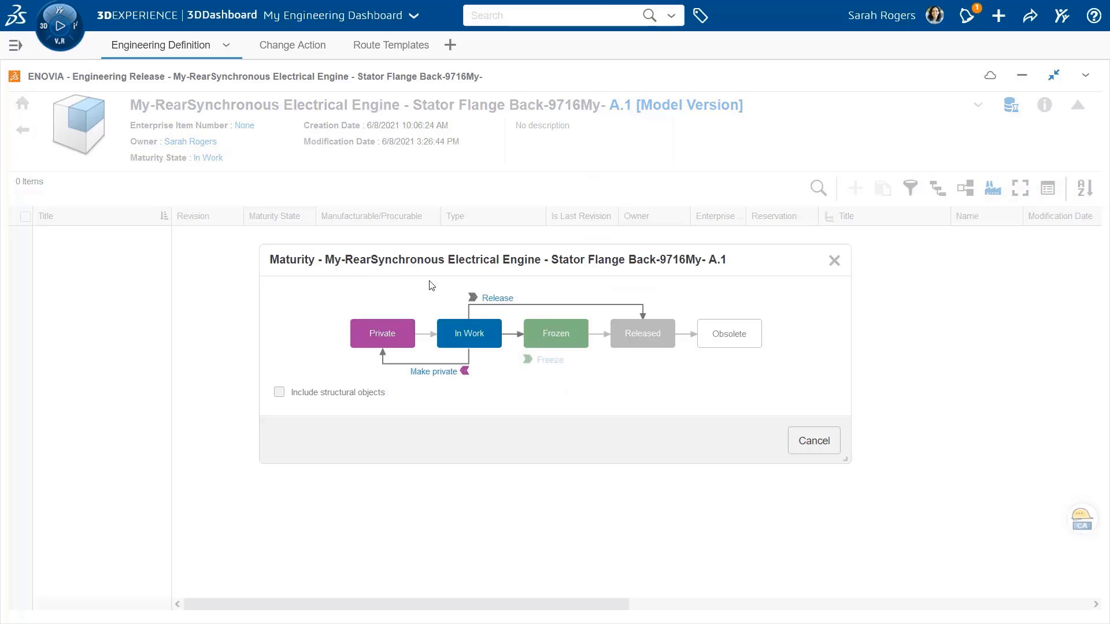
{"action": "left_click", "coordinate": [546, 360]}
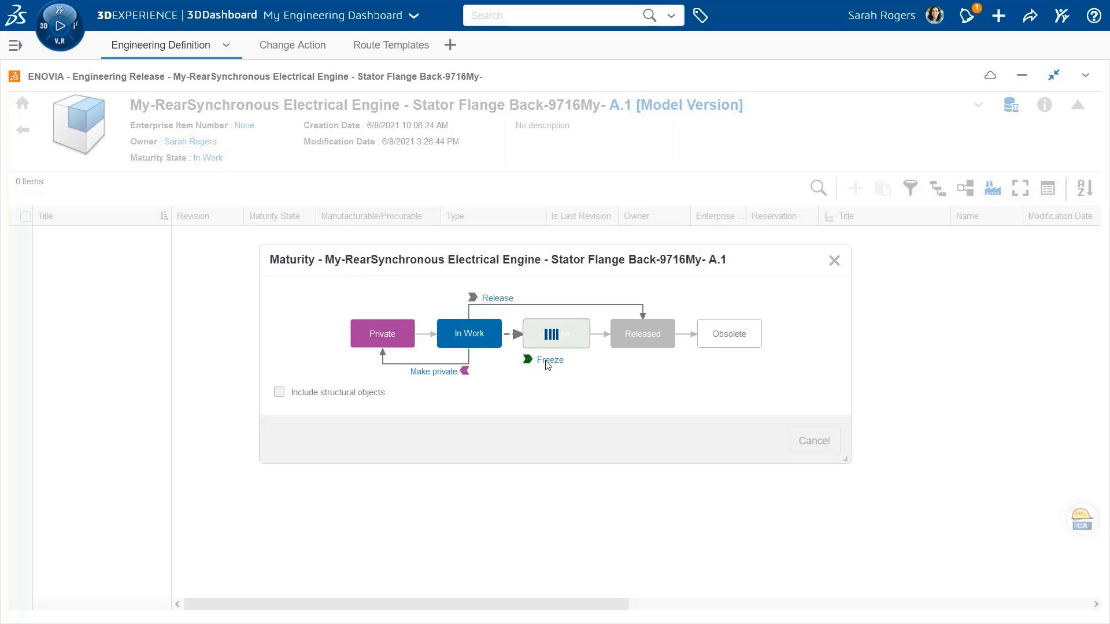
Return to the Engine Design Approval change action and set its maturity to In Approval.
{"action": "left_click", "coordinate": [307, 51]}
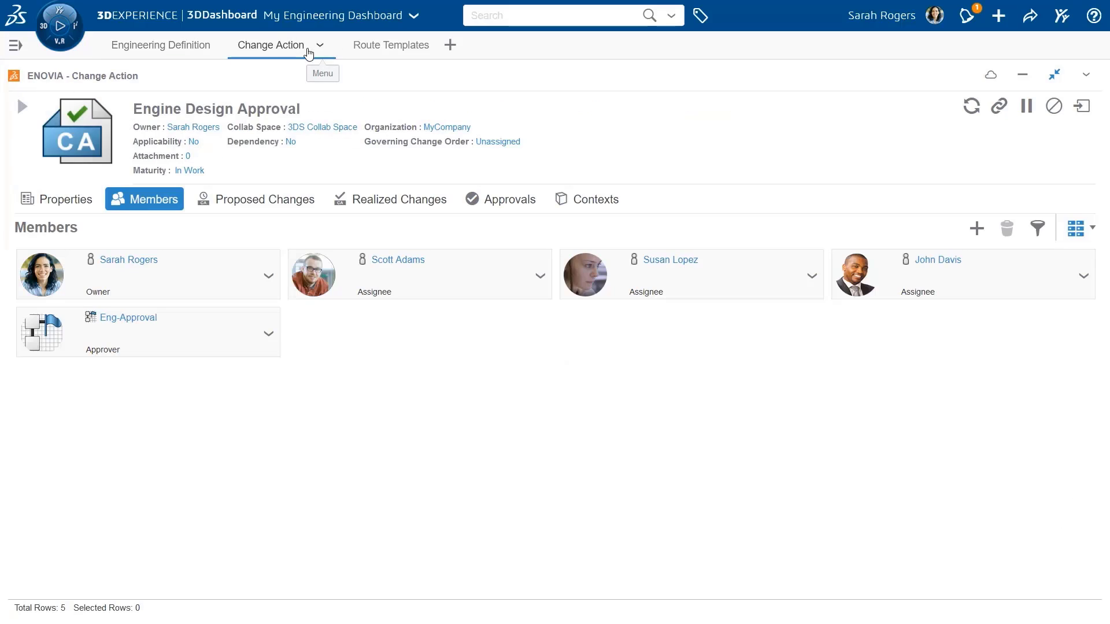
{"action": "left_click", "coordinate": [200, 172]}
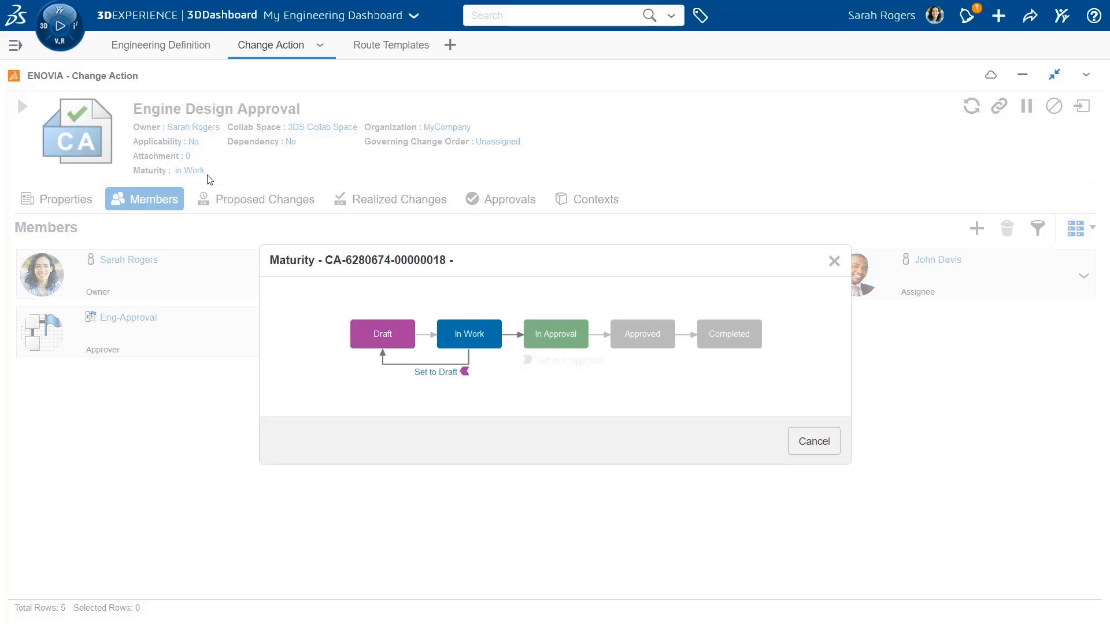
{"action": "left_click", "coordinate": [543, 362]}
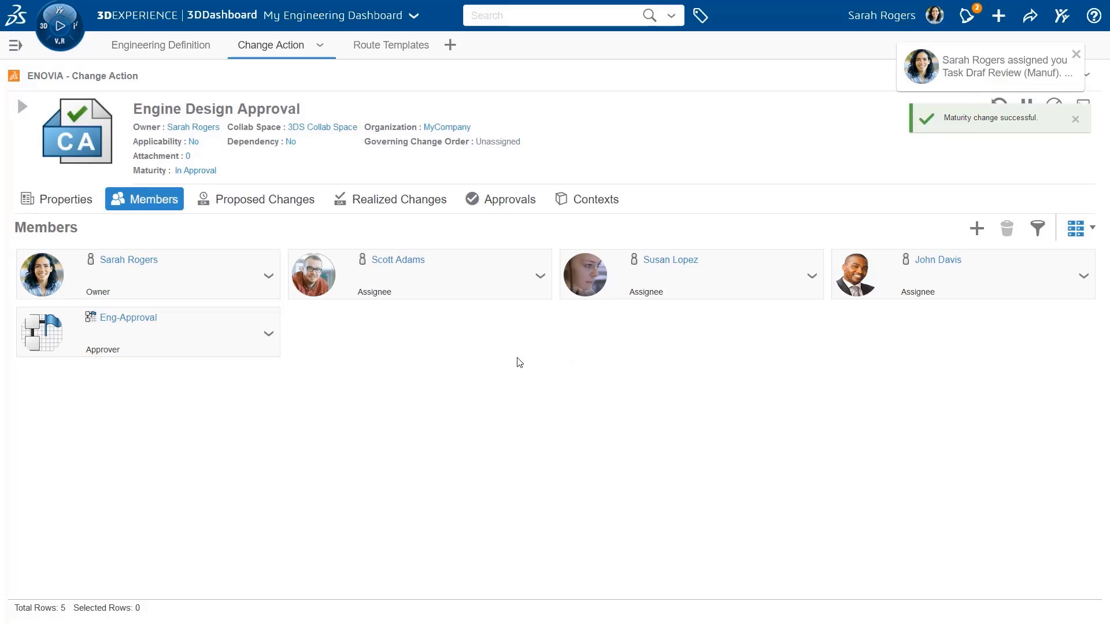
Examine the assigned draft review task and the change action's approval route in both grid and graph views.
{"action": "left_click", "coordinate": [962, 74]}
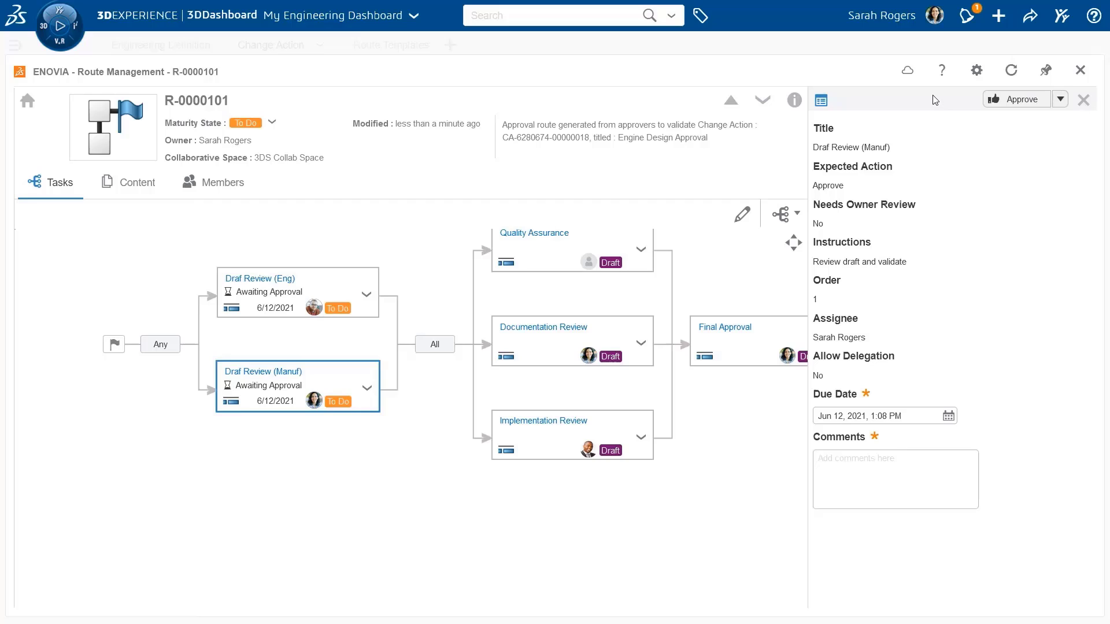
{"action": "left_click", "coordinate": [1080, 69]}
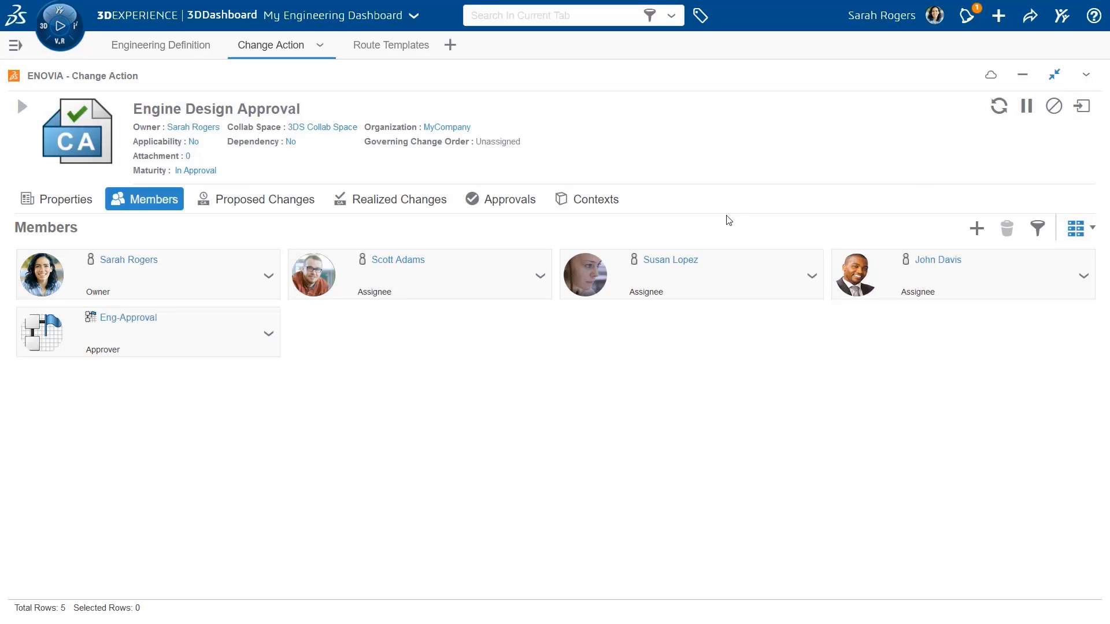
{"action": "left_click", "coordinate": [525, 204]}
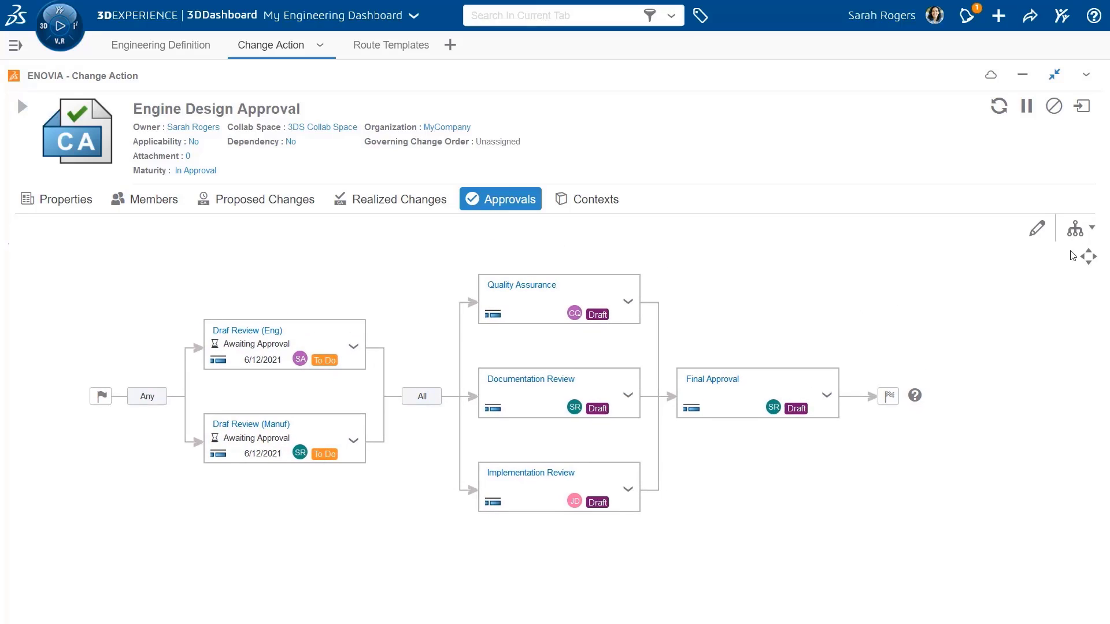
{"action": "left_click", "coordinate": [1093, 232]}
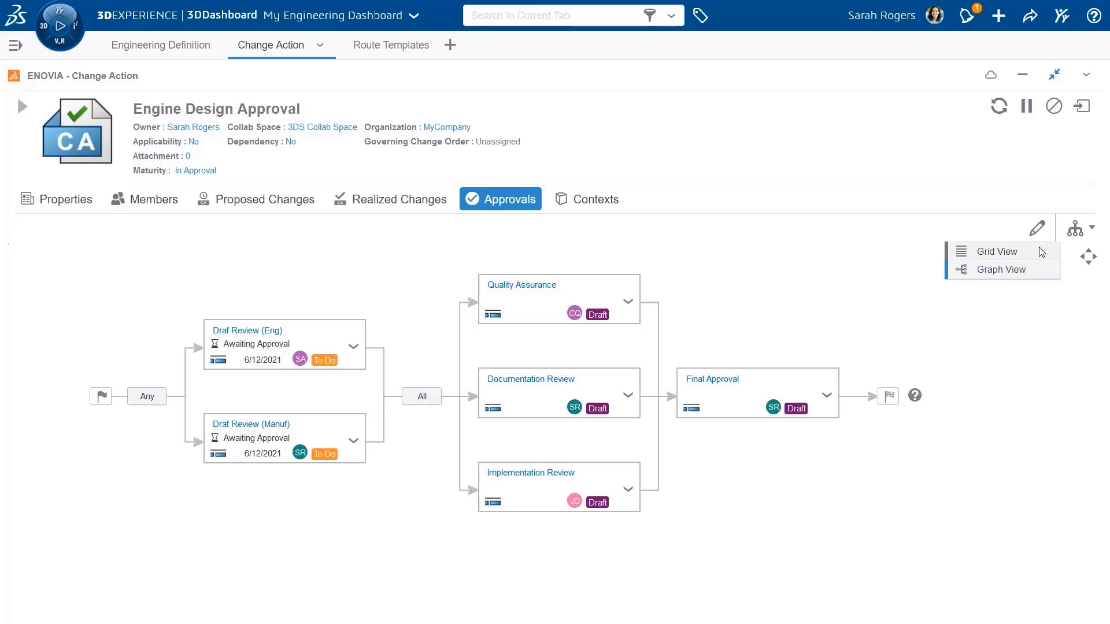
{"action": "left_click", "coordinate": [997, 251]}
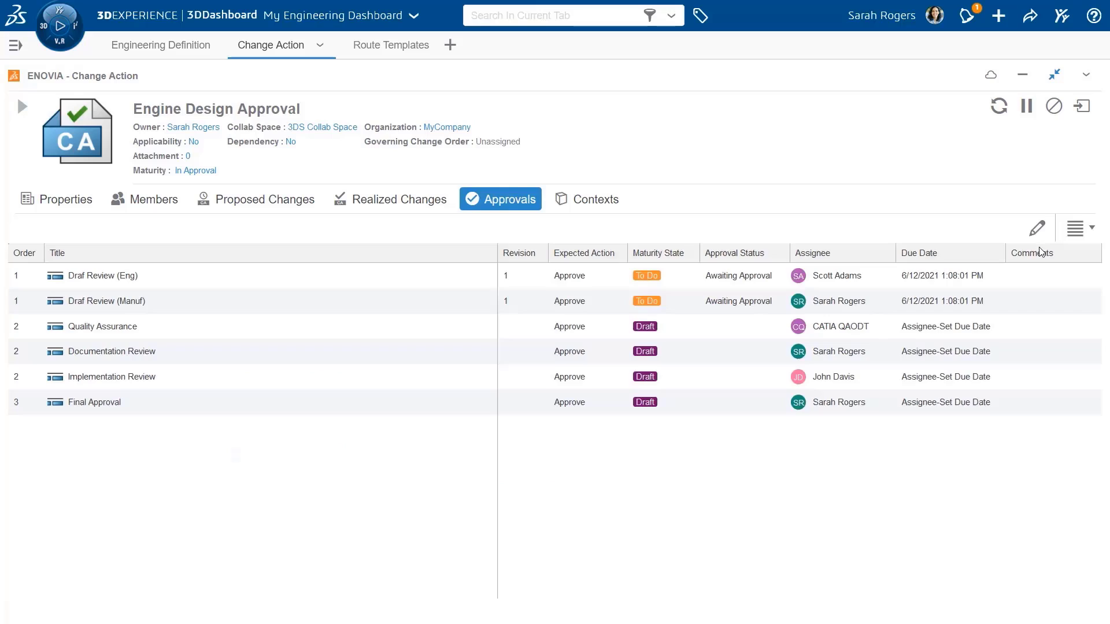
{"action": "left_click", "coordinate": [1094, 229]}
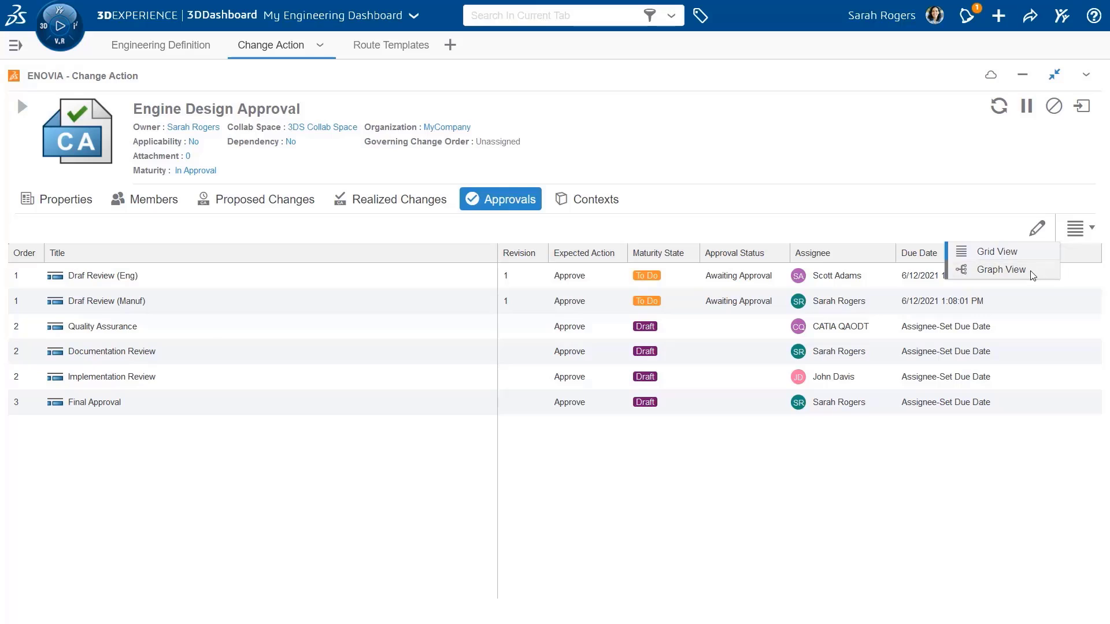
{"action": "left_click", "coordinate": [1001, 270]}
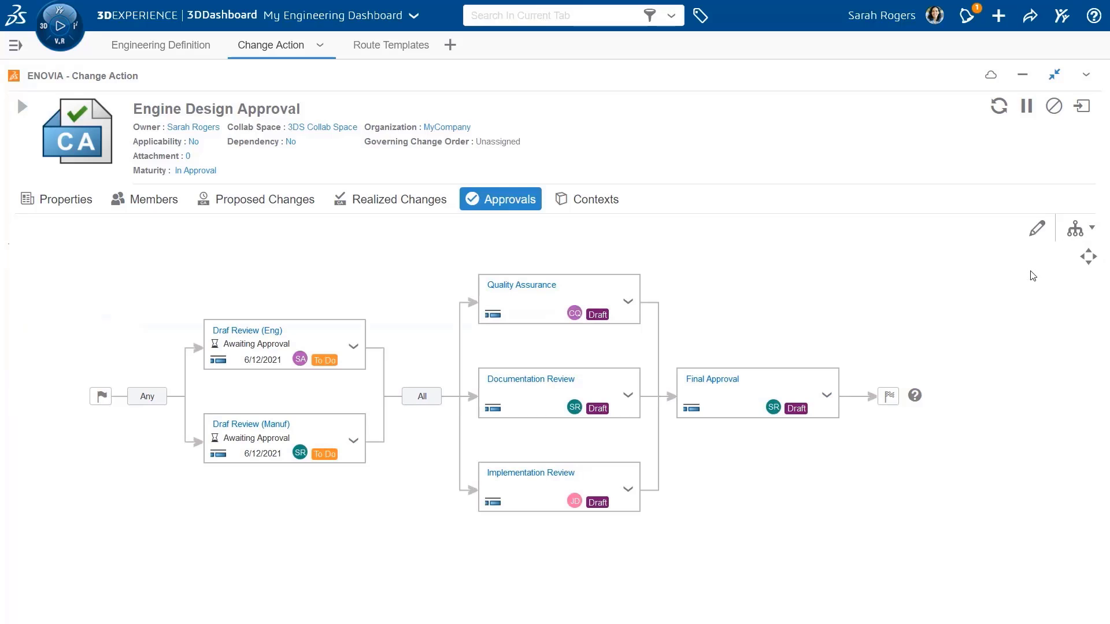
Open the Draf Review (Manuf) task from the notifications and approve it with the comment "Review OK".
{"action": "left_click", "coordinate": [967, 15]}
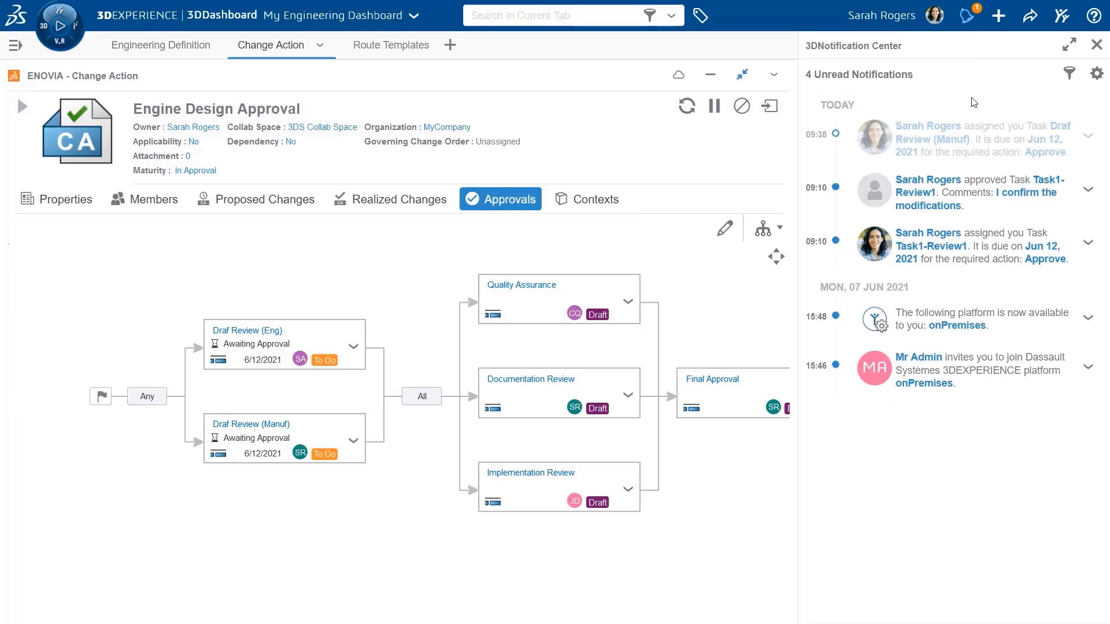
{"action": "left_click", "coordinate": [956, 136]}
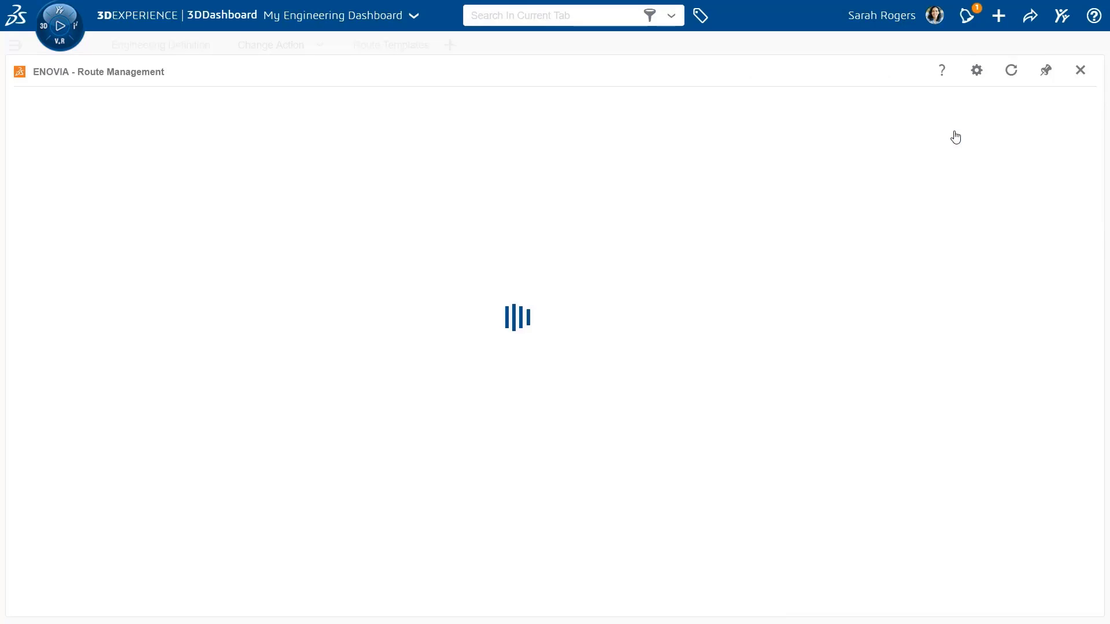
{"action": "left_click", "coordinate": [899, 464]}
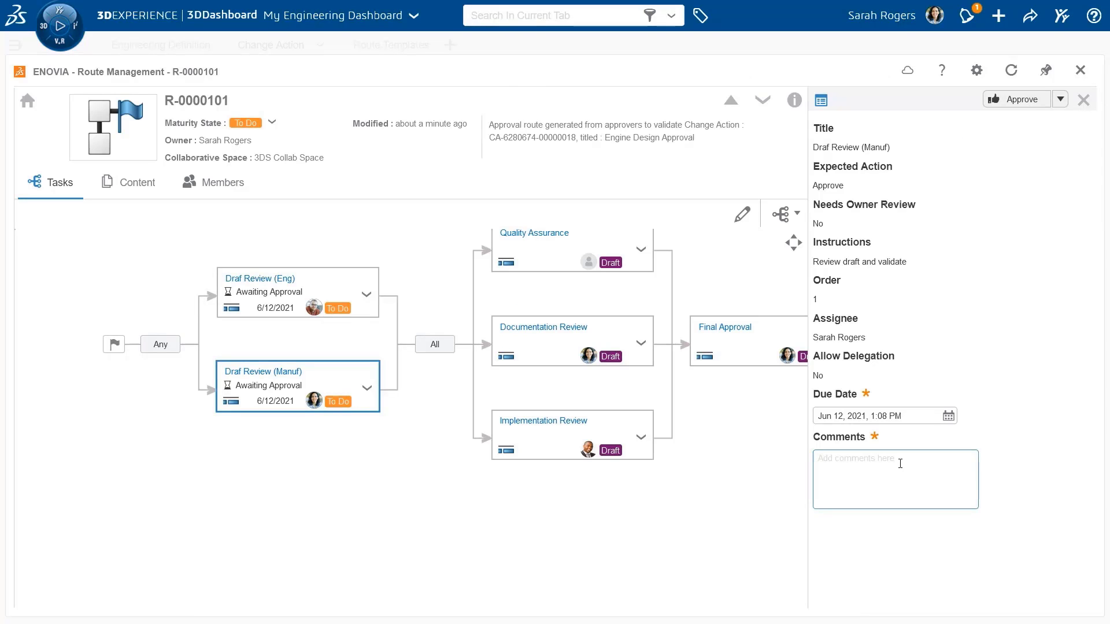
{"action": "type", "text": "Review OK"}
{"action": "left_click", "coordinate": [1017, 109]}
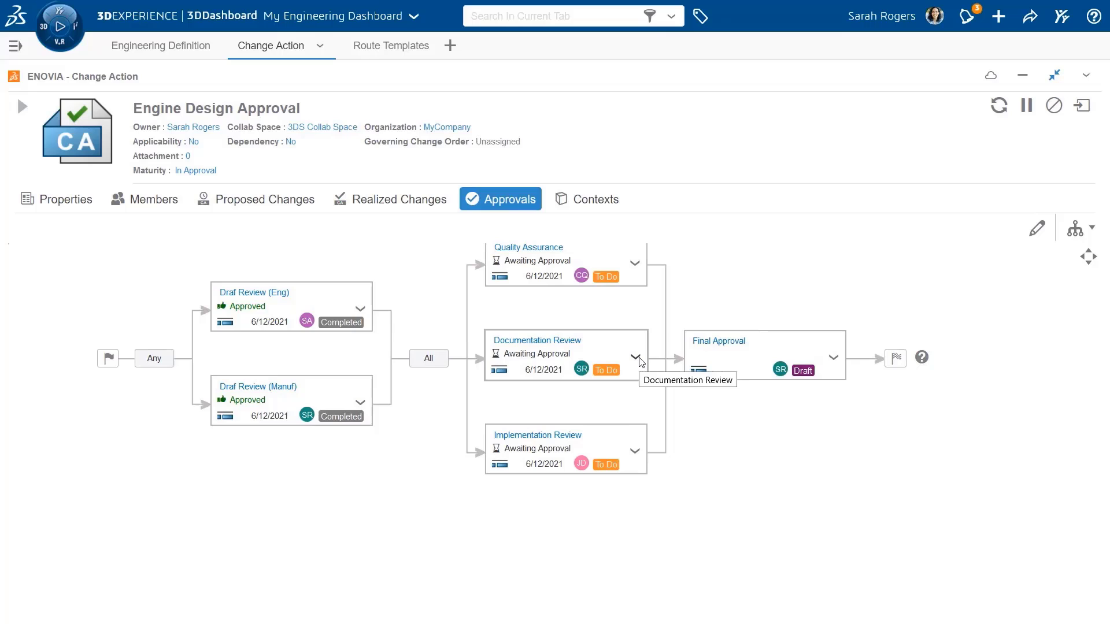
Approve the Documentation Review task with the comment "Documentation Review OK" and refresh the change action.
{"action": "left_click", "coordinate": [636, 357]}
{"action": "left_click", "coordinate": [655, 368]}
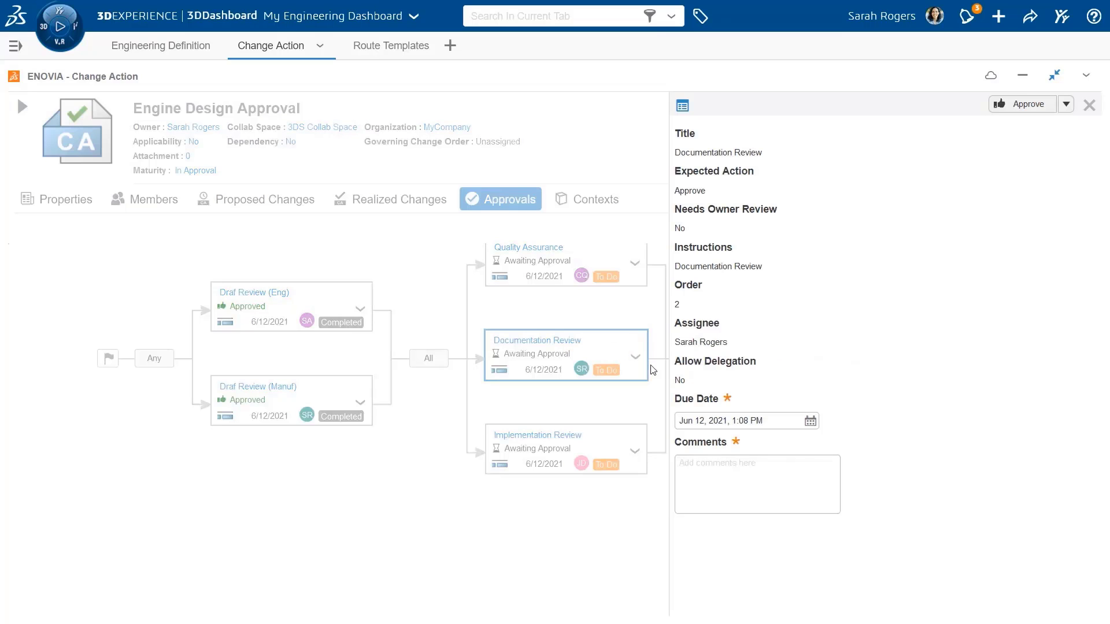
{"action": "left_click", "coordinate": [727, 476]}
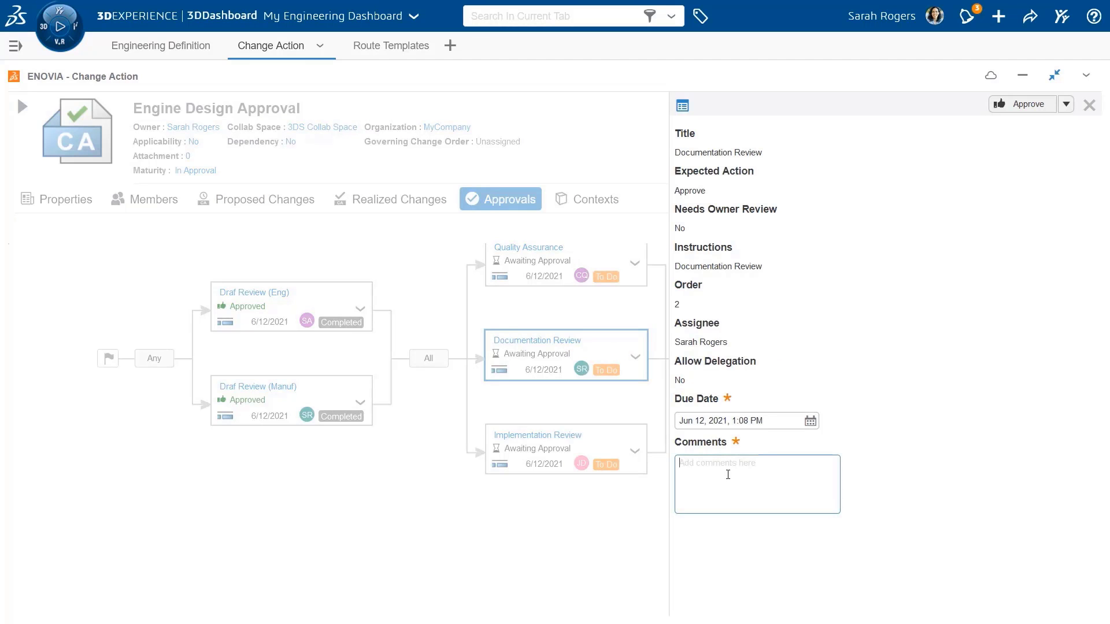
{"action": "type", "text": "Documentation Review OK"}
{"action": "left_click", "coordinate": [1023, 109]}
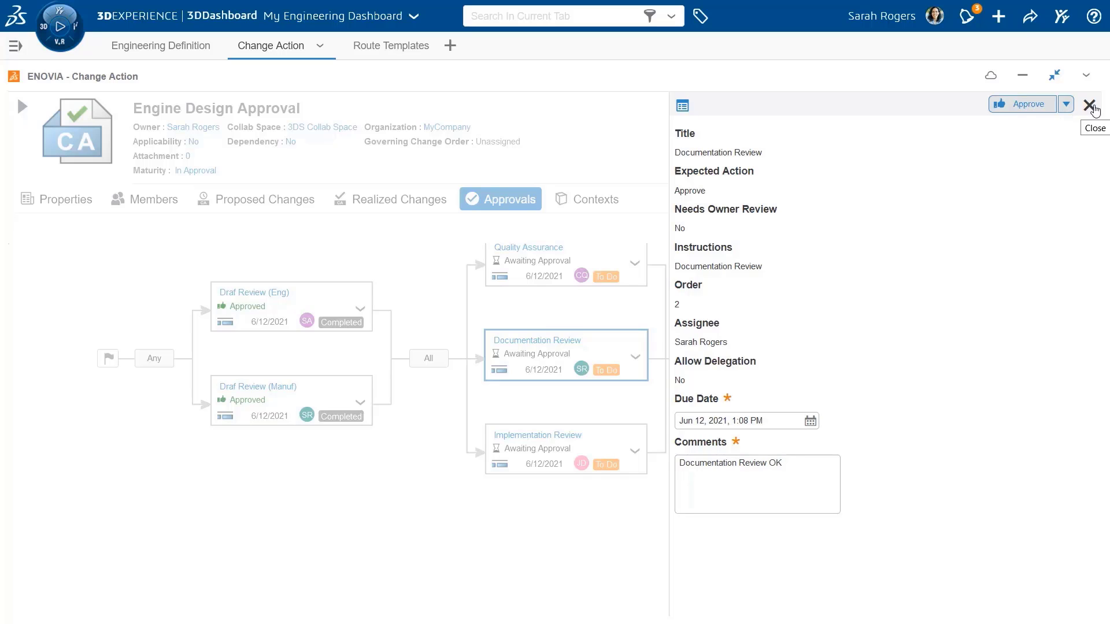
{"action": "left_click", "coordinate": [1090, 106]}
{"action": "left_click", "coordinate": [999, 105]}
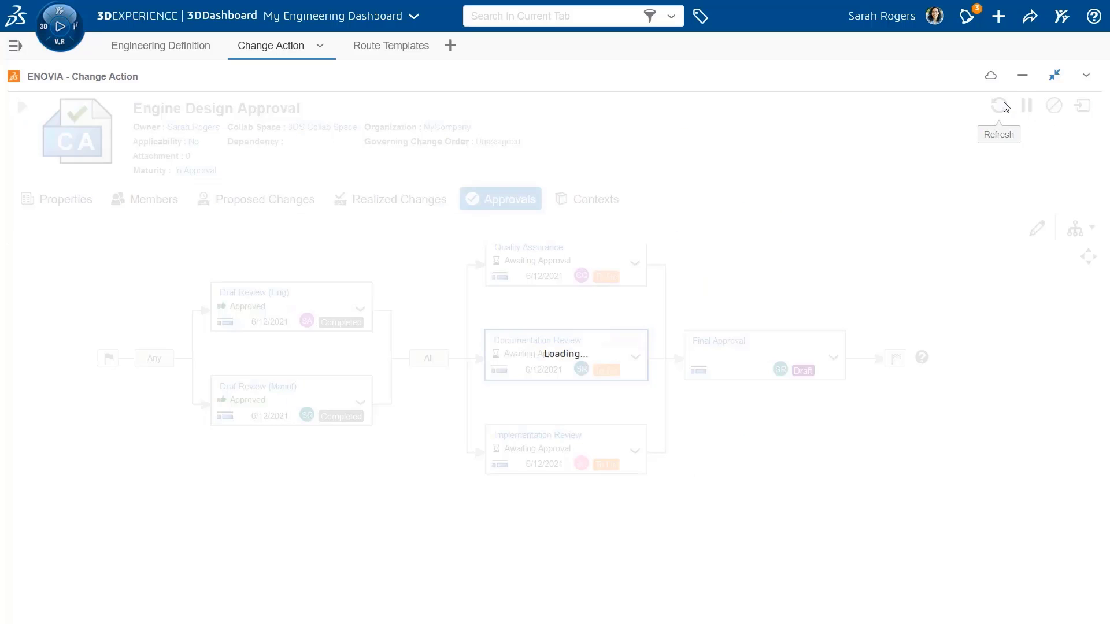